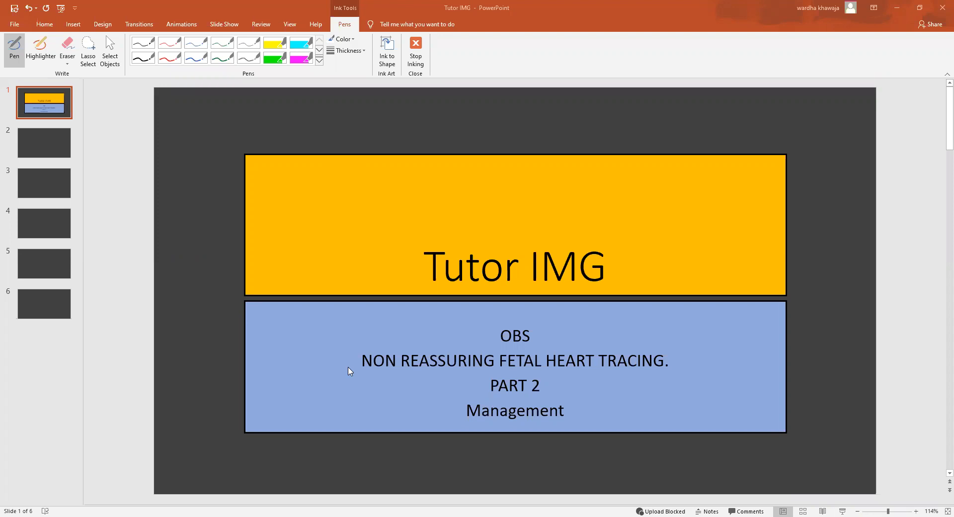
- Go to blank slide 2 with the white pen, checking the thickness options without changing them
{"action": "left_click", "coordinate": [46, 151]}
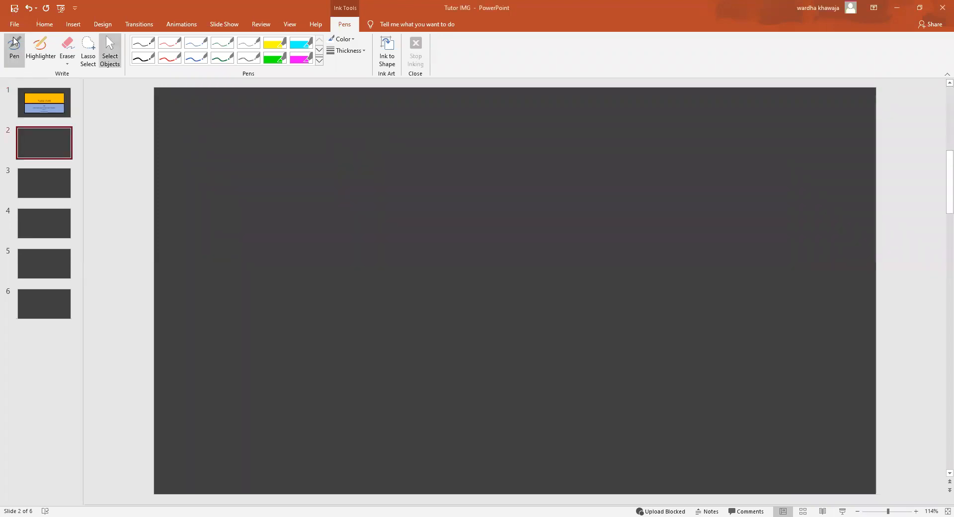
{"action": "left_click", "coordinate": [13, 40]}
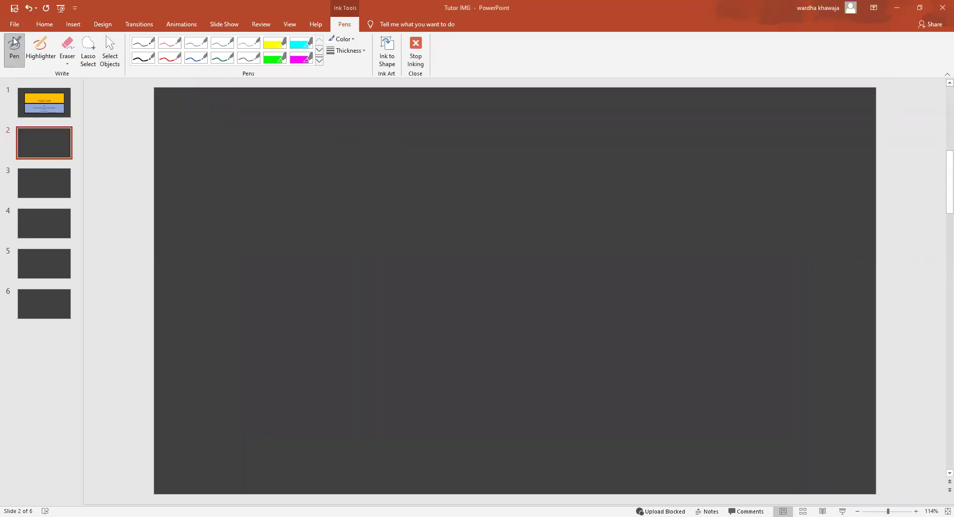
{"action": "left_click", "coordinate": [349, 52]}
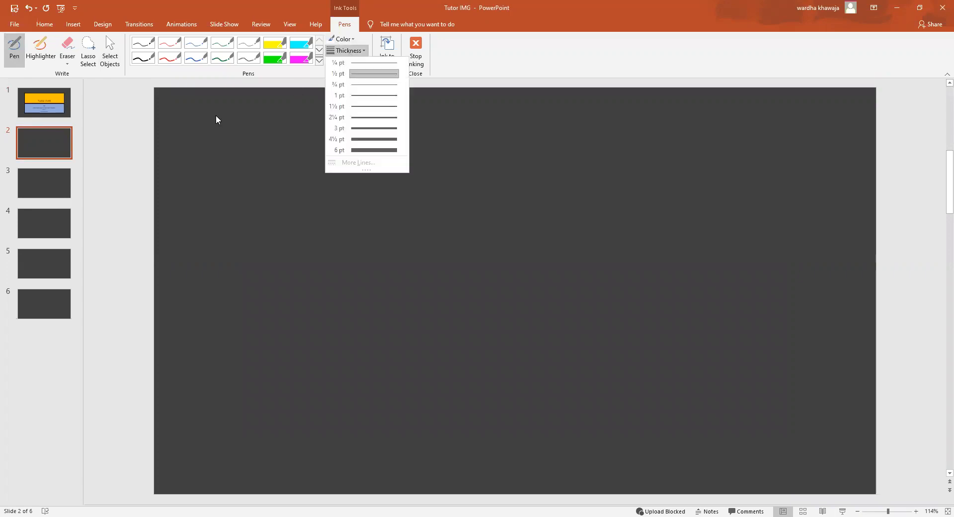
{"action": "left_click", "coordinate": [215, 116]}
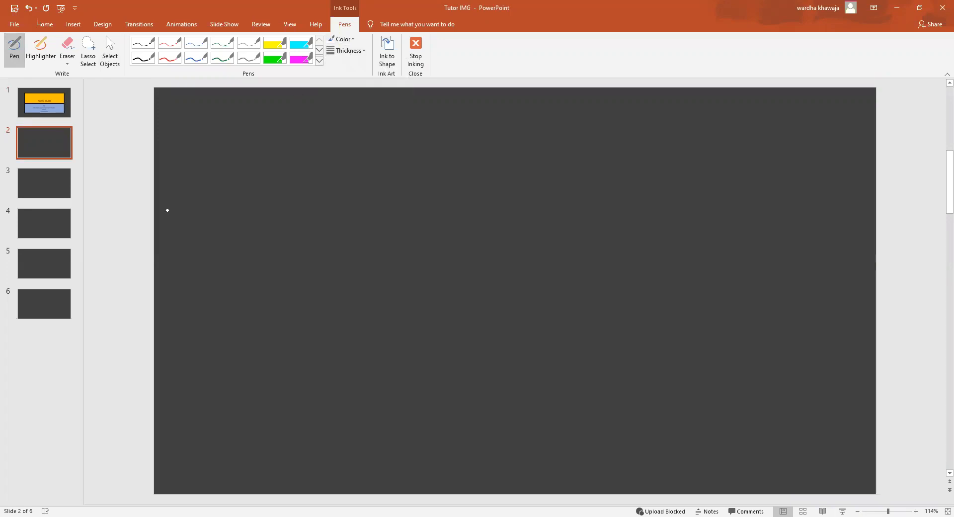
- Handwrite and underline the non-reassuring FHRT heading, followed by 'Seniors' and a questioned next word
{"action": "mouse_move", "coordinate": [187, 136]}
{"action": "left_mouse_down"}
{"action": "mouse_move", "coordinate": [230, 138]}
{"action": "mouse_move", "coordinate": [228, 146]}
{"action": "mouse_move", "coordinate": [239, 131]}
{"action": "mouse_move", "coordinate": [249, 148]}
{"action": "mouse_move", "coordinate": [301, 146]}
{"action": "mouse_move", "coordinate": [306, 126]}
{"action": "mouse_move", "coordinate": [316, 125]}
{"action": "left_mouse_up"}
{"action": "left_click_drag", "start_coordinate": [310, 125], "coordinate": [309, 147]}
{"action": "left_click_drag", "start_coordinate": [177, 182], "coordinate": [330, 157]}
{"action": "left_click", "coordinate": [336, 134]}
{"action": "left_click", "coordinate": [336, 140]}
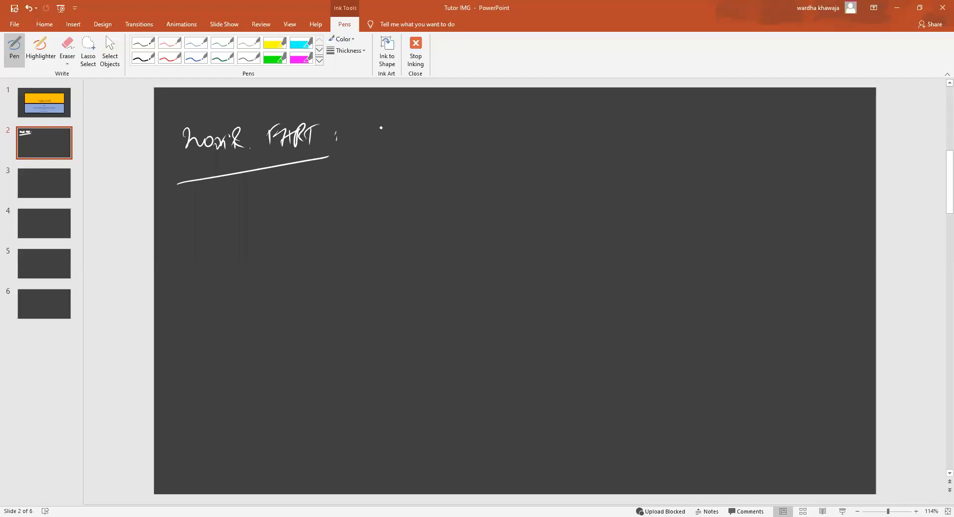
{"action": "mouse_move", "coordinate": [392, 127]}
{"action": "left_mouse_down"}
{"action": "mouse_move", "coordinate": [387, 145]}
{"action": "mouse_move", "coordinate": [494, 130]}
{"action": "left_mouse_up"}
{"action": "left_click", "coordinate": [489, 131]}
{"action": "mouse_move", "coordinate": [524, 131]}
{"action": "left_mouse_down"}
{"action": "mouse_move", "coordinate": [583, 120]}
{"action": "mouse_move", "coordinate": [636, 128]}
{"action": "left_mouse_up"}
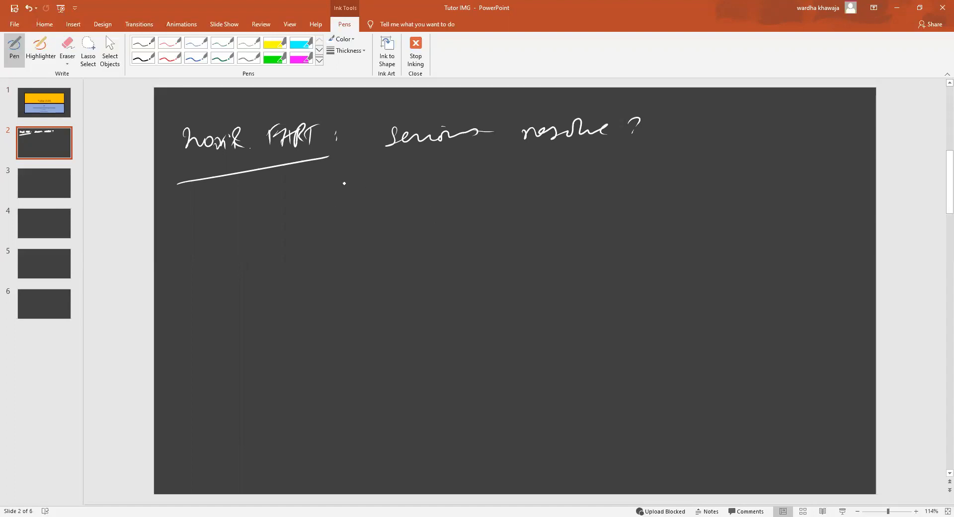
- Write an underlined 'next:' line reading fetal scalp stimulation
{"action": "mouse_move", "coordinate": [313, 190]}
{"action": "left_mouse_down"}
{"action": "mouse_move", "coordinate": [399, 182]}
{"action": "mouse_move", "coordinate": [401, 196]}
{"action": "left_mouse_up"}
{"action": "left_click", "coordinate": [442, 184]}
{"action": "mouse_move", "coordinate": [477, 173]}
{"action": "left_mouse_down"}
{"action": "mouse_move", "coordinate": [501, 191]}
{"action": "mouse_move", "coordinate": [571, 182]}
{"action": "left_mouse_up"}
{"action": "mouse_move", "coordinate": [580, 183]}
{"action": "left_mouse_down"}
{"action": "mouse_move", "coordinate": [632, 173]}
{"action": "mouse_move", "coordinate": [647, 212]}
{"action": "left_mouse_up"}
{"action": "mouse_move", "coordinate": [692, 184]}
{"action": "left_mouse_down"}
{"action": "mouse_move", "coordinate": [712, 168]}
{"action": "mouse_move", "coordinate": [753, 179]}
{"action": "mouse_move", "coordinate": [818, 166]}
{"action": "mouse_move", "coordinate": [839, 178]}
{"action": "left_mouse_up"}
{"action": "left_click", "coordinate": [735, 177]}
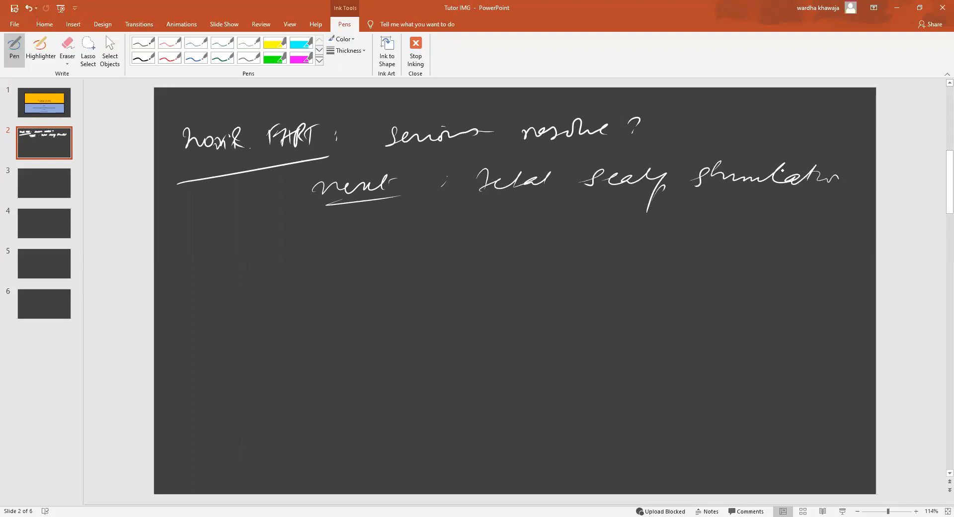
- Write 'vibroacoustic measures' on the line below scalp stimulation
{"action": "mouse_move", "coordinate": [445, 231]}
{"action": "left_mouse_down"}
{"action": "mouse_move", "coordinate": [451, 242]}
{"action": "mouse_move", "coordinate": [456, 230]}
{"action": "left_mouse_up"}
{"action": "left_click_drag", "start_coordinate": [467, 225], "coordinate": [465, 240]}
{"action": "mouse_move", "coordinate": [467, 225]}
{"action": "left_mouse_down"}
{"action": "mouse_move", "coordinate": [486, 236]}
{"action": "mouse_move", "coordinate": [514, 229]}
{"action": "left_mouse_up"}
{"action": "left_click_drag", "start_coordinate": [530, 233], "coordinate": [815, 233]}
{"action": "left_click", "coordinate": [596, 234]}
{"action": "left_click", "coordinate": [748, 228]}
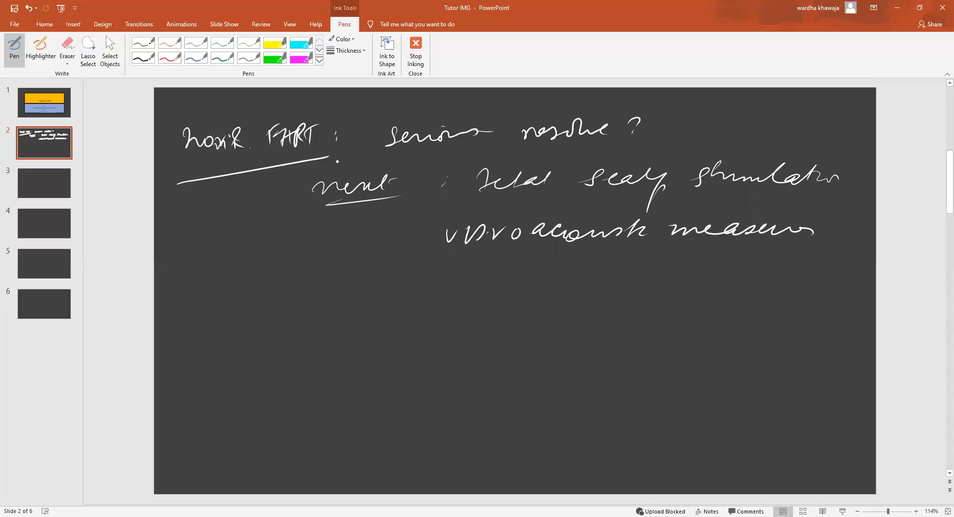
- Write and underline a 'General measures' heading below the earlier lines
{"action": "mouse_move", "coordinate": [292, 255]}
{"action": "left_mouse_down"}
{"action": "mouse_move", "coordinate": [287, 277]}
{"action": "mouse_move", "coordinate": [334, 287]}
{"action": "mouse_move", "coordinate": [390, 275]}
{"action": "left_mouse_up"}
{"action": "mouse_move", "coordinate": [439, 274]}
{"action": "left_mouse_down"}
{"action": "mouse_move", "coordinate": [432, 283]}
{"action": "mouse_move", "coordinate": [477, 287]}
{"action": "mouse_move", "coordinate": [590, 283]}
{"action": "left_mouse_up"}
{"action": "left_click_drag", "start_coordinate": [313, 294], "coordinate": [589, 289]}
{"action": "left_click", "coordinate": [604, 280]}
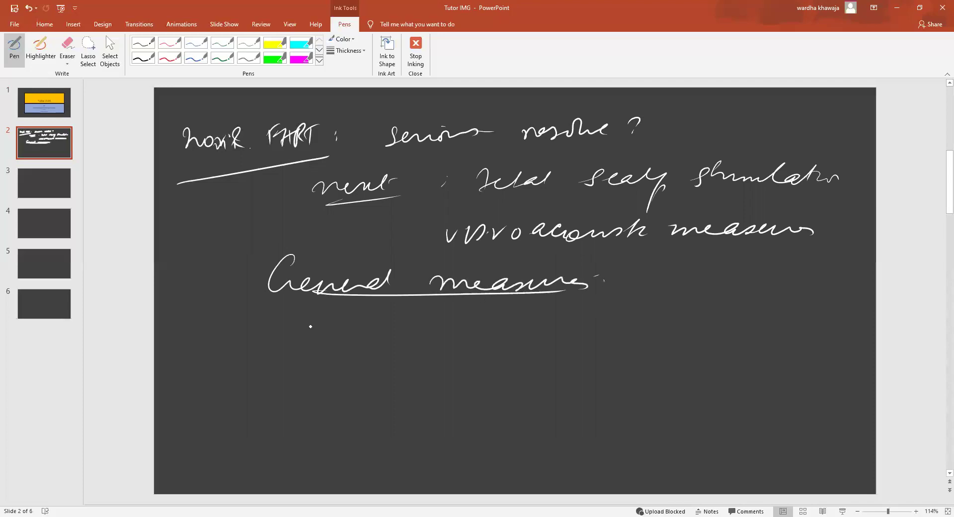
- List posture, O2 and IV fluid bolus as bulleted items under General measures
{"action": "left_click_drag", "start_coordinate": [328, 321], "coordinate": [416, 321]}
{"action": "left_click_drag", "start_coordinate": [296, 333], "coordinate": [290, 361]}
{"action": "mouse_move", "coordinate": [352, 354]}
{"action": "left_mouse_down"}
{"action": "mouse_move", "coordinate": [344, 372]}
{"action": "mouse_move", "coordinate": [361, 356]}
{"action": "left_mouse_up"}
{"action": "left_click_drag", "start_coordinate": [366, 365], "coordinate": [378, 375]}
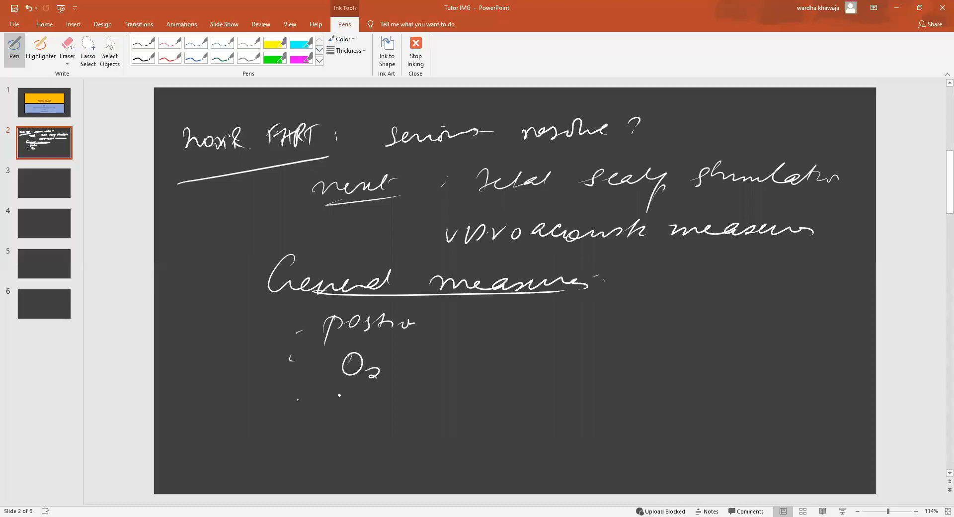
{"action": "mouse_move", "coordinate": [323, 388]}
{"action": "left_mouse_down"}
{"action": "mouse_move", "coordinate": [328, 402]}
{"action": "mouse_move", "coordinate": [344, 388]}
{"action": "left_mouse_up"}
{"action": "mouse_move", "coordinate": [345, 389]}
{"action": "left_mouse_down"}
{"action": "mouse_move", "coordinate": [382, 402]}
{"action": "mouse_move", "coordinate": [437, 400]}
{"action": "mouse_move", "coordinate": [446, 386]}
{"action": "mouse_move", "coordinate": [496, 402]}
{"action": "mouse_move", "coordinate": [548, 399]}
{"action": "left_mouse_up"}
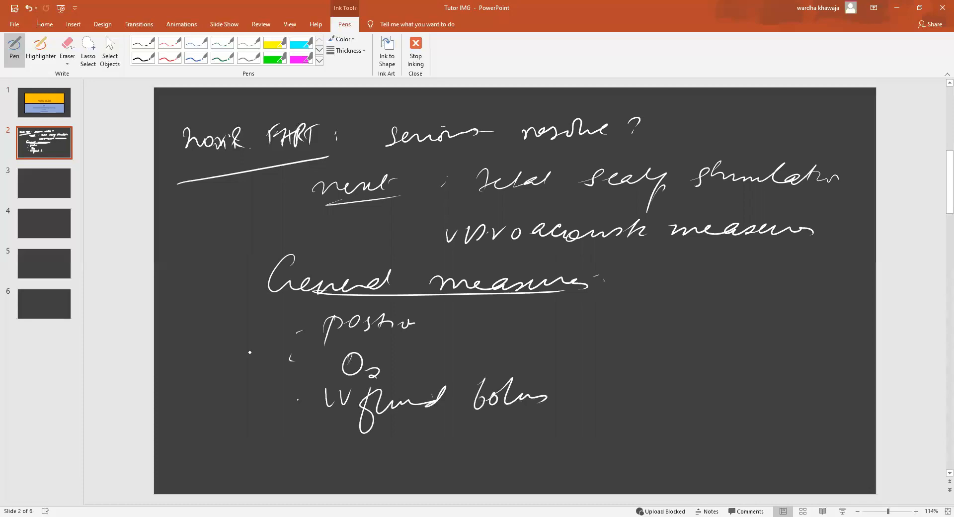
- Draw a curly brace left of the list and label it with an underlined 'CDM'
{"action": "mouse_move", "coordinate": [233, 289]}
{"action": "left_mouse_down"}
{"action": "mouse_move", "coordinate": [248, 327]}
{"action": "mouse_move", "coordinate": [244, 406]}
{"action": "left_mouse_up"}
{"action": "left_click_drag", "start_coordinate": [168, 316], "coordinate": [165, 336]}
{"action": "mouse_move", "coordinate": [173, 317]}
{"action": "left_mouse_down"}
{"action": "mouse_move", "coordinate": [185, 335]}
{"action": "mouse_move", "coordinate": [206, 314]}
{"action": "left_mouse_up"}
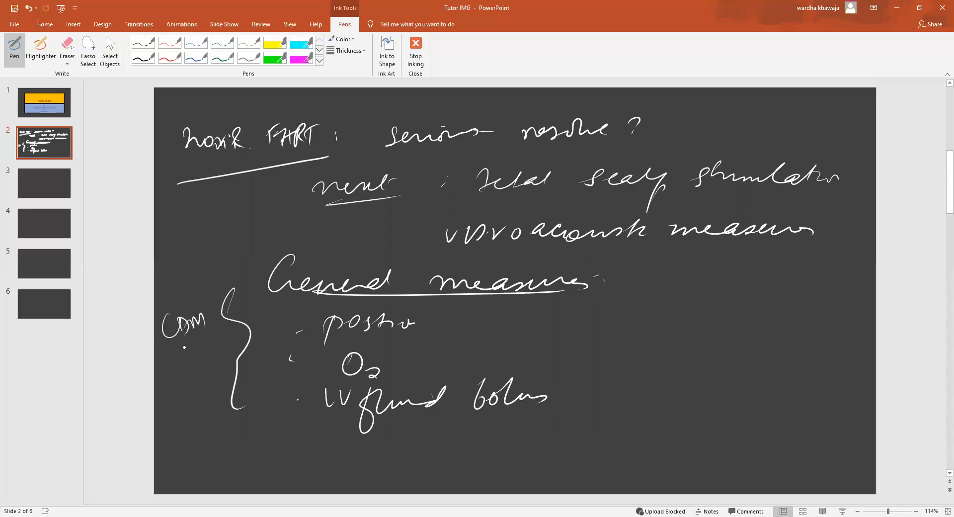
{"action": "left_click_drag", "start_coordinate": [167, 357], "coordinate": [206, 339]}
- Add bulleted lines for uterotonic drugs (crossed) and tocolysis with a trailing dash
{"action": "left_click_drag", "start_coordinate": [290, 441], "coordinate": [624, 439]}
{"action": "left_click_drag", "start_coordinate": [631, 421], "coordinate": [607, 443]}
{"action": "mouse_move", "coordinate": [300, 471]}
{"action": "left_mouse_down"}
{"action": "mouse_move", "coordinate": [411, 475]}
{"action": "mouse_move", "coordinate": [408, 492]}
{"action": "left_mouse_up"}
{"action": "left_click_drag", "start_coordinate": [418, 456], "coordinate": [440, 477]}
{"action": "left_click_drag", "start_coordinate": [461, 471], "coordinate": [471, 471]}
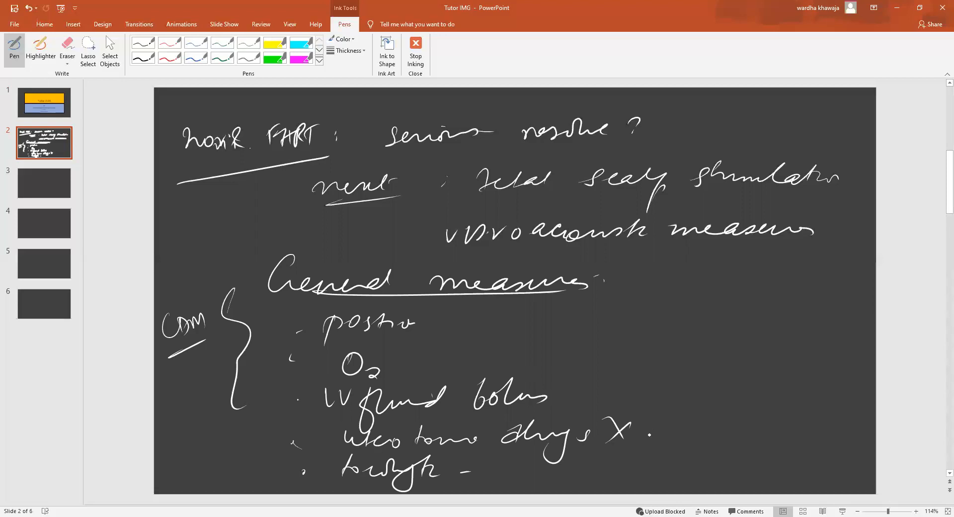
- Brace the measures list on the right, underline scalp stimulation, and write an underlined 'few minutes' resolution note
{"action": "mouse_move", "coordinate": [679, 324]}
{"action": "left_mouse_down"}
{"action": "mouse_move", "coordinate": [694, 402]}
{"action": "mouse_move", "coordinate": [671, 468]}
{"action": "left_mouse_up"}
{"action": "left_click_drag", "start_coordinate": [557, 212], "coordinate": [756, 205]}
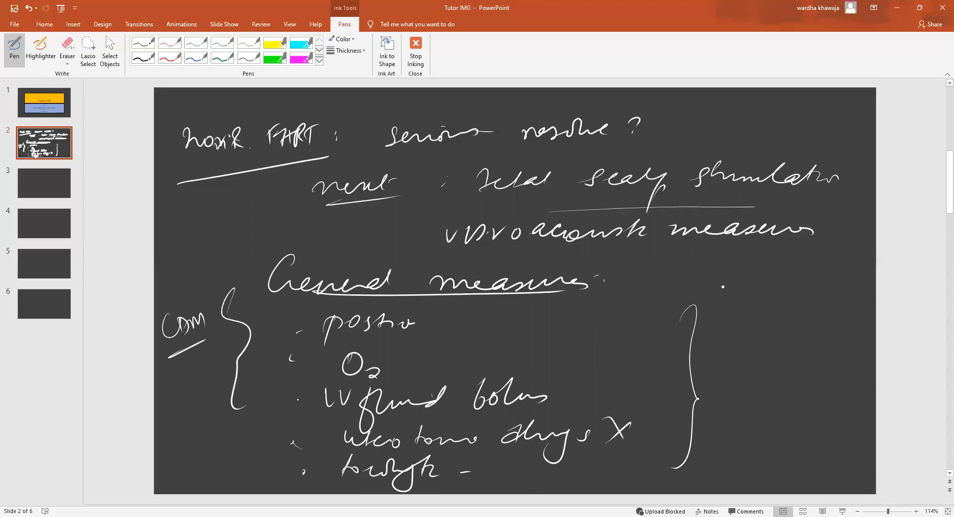
{"action": "mouse_move", "coordinate": [723, 286]}
{"action": "left_mouse_down"}
{"action": "mouse_move", "coordinate": [714, 313]}
{"action": "mouse_move", "coordinate": [762, 290]}
{"action": "mouse_move", "coordinate": [865, 279]}
{"action": "left_mouse_up"}
{"action": "left_click", "coordinate": [840, 287]}
{"action": "left_click_drag", "start_coordinate": [712, 315], "coordinate": [843, 314]}
{"action": "left_click_drag", "start_coordinate": [719, 342], "coordinate": [842, 340]}
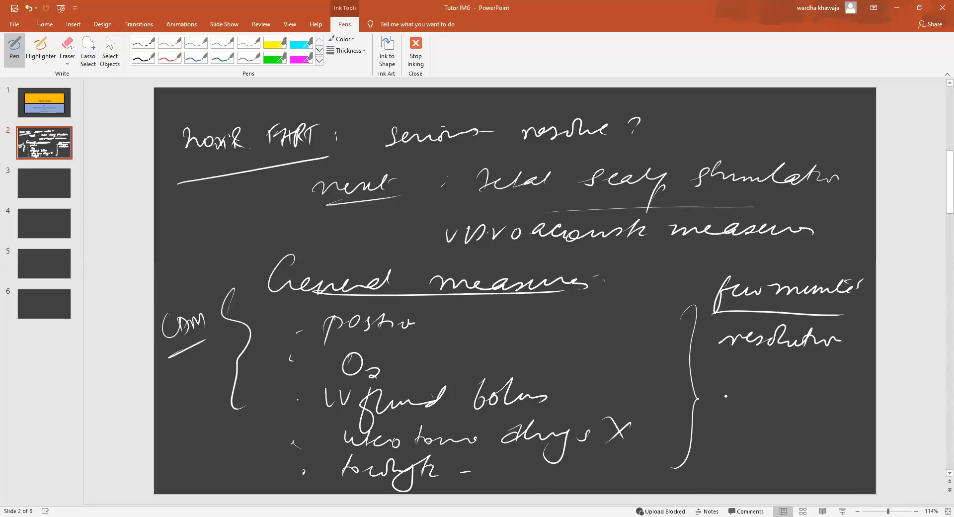
- Write '10min', 'variable' and an expedite-delivery line beneath the resolution note
{"action": "mouse_move", "coordinate": [728, 377]}
{"action": "left_mouse_down"}
{"action": "mouse_move", "coordinate": [737, 401]}
{"action": "mouse_move", "coordinate": [792, 395]}
{"action": "left_mouse_up"}
{"action": "left_click_drag", "start_coordinate": [736, 412], "coordinate": [786, 406]}
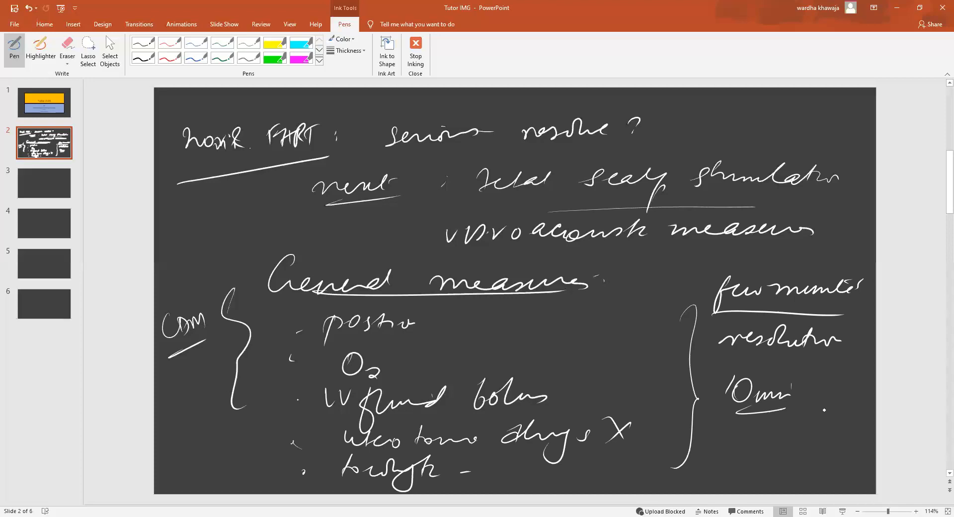
{"action": "mouse_move", "coordinate": [720, 437]}
{"action": "left_mouse_down"}
{"action": "mouse_move", "coordinate": [799, 440]}
{"action": "mouse_move", "coordinate": [832, 457]}
{"action": "mouse_move", "coordinate": [846, 430]}
{"action": "left_mouse_up"}
{"action": "left_click", "coordinate": [838, 442]}
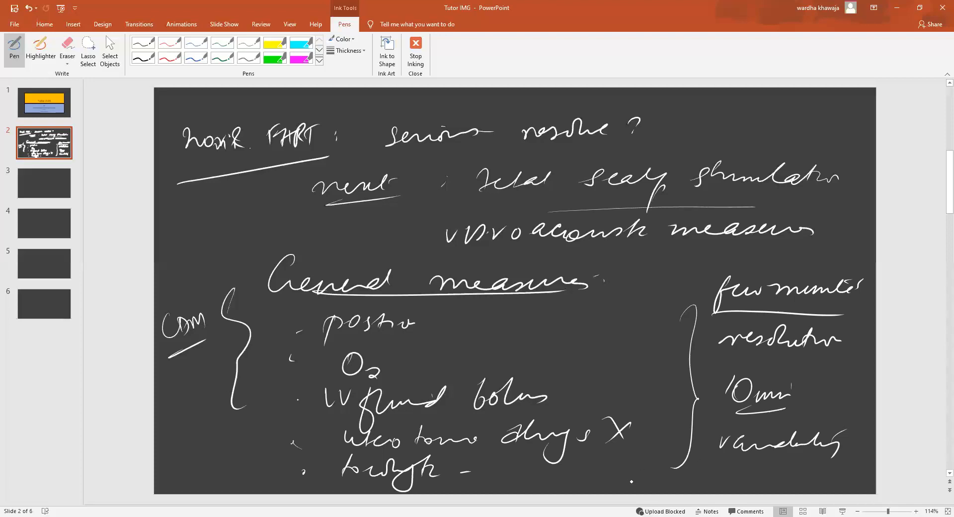
{"action": "left_click_drag", "start_coordinate": [631, 481], "coordinate": [843, 471]}
- On slide 3, handwrite and underline 'Fetal scalp blood sampling' with an X marked to its left
{"action": "left_click", "coordinate": [62, 182]}
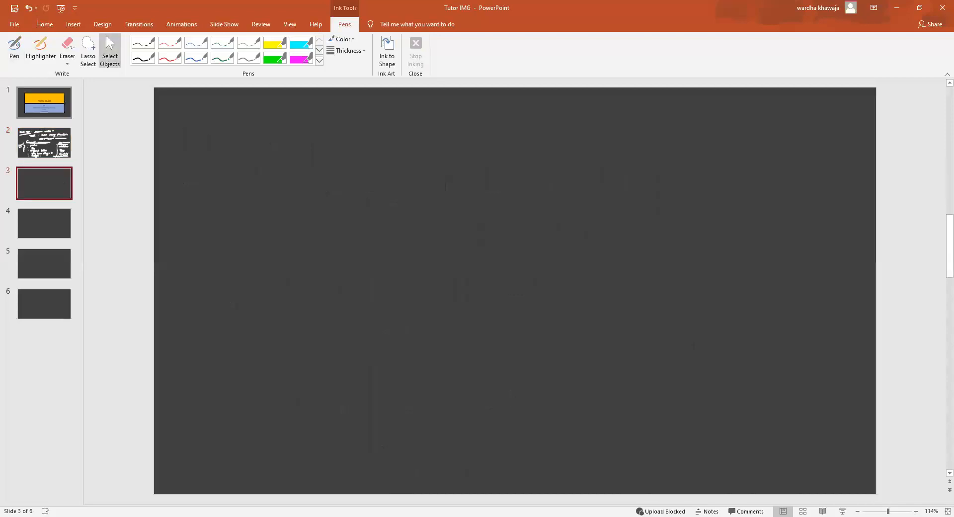
{"action": "left_click", "coordinate": [14, 48]}
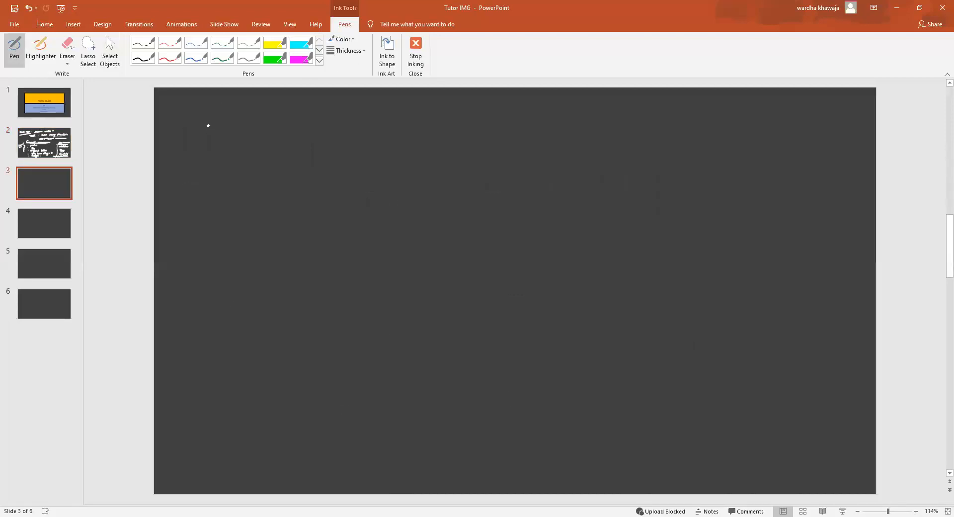
{"action": "mouse_move", "coordinate": [208, 126]}
{"action": "left_mouse_down"}
{"action": "mouse_move", "coordinate": [224, 117]}
{"action": "mouse_move", "coordinate": [240, 131]}
{"action": "mouse_move", "coordinate": [360, 128]}
{"action": "mouse_move", "coordinate": [356, 155]}
{"action": "left_mouse_up"}
{"action": "mouse_move", "coordinate": [403, 112]}
{"action": "left_mouse_down"}
{"action": "mouse_move", "coordinate": [505, 132]}
{"action": "mouse_move", "coordinate": [616, 115]}
{"action": "mouse_move", "coordinate": [679, 149]}
{"action": "left_mouse_up"}
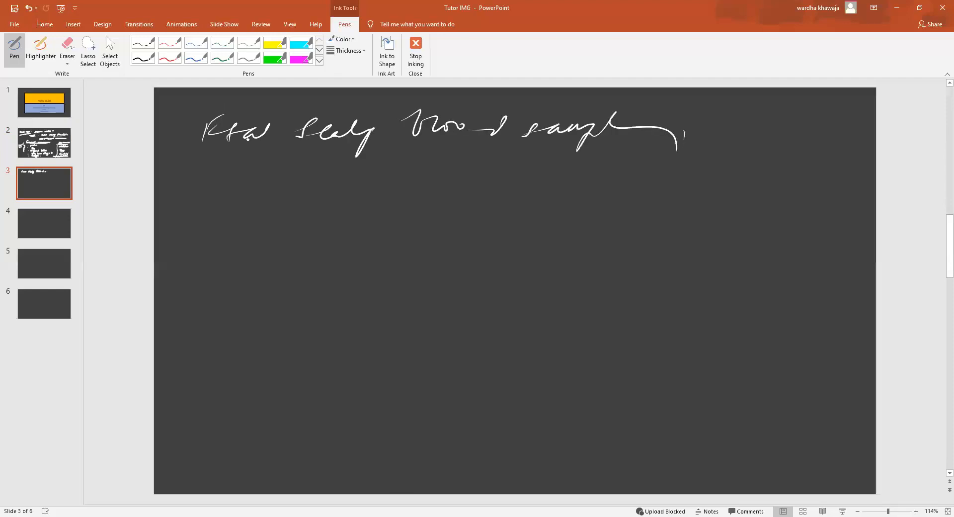
{"action": "left_click_drag", "start_coordinate": [216, 148], "coordinate": [677, 149]}
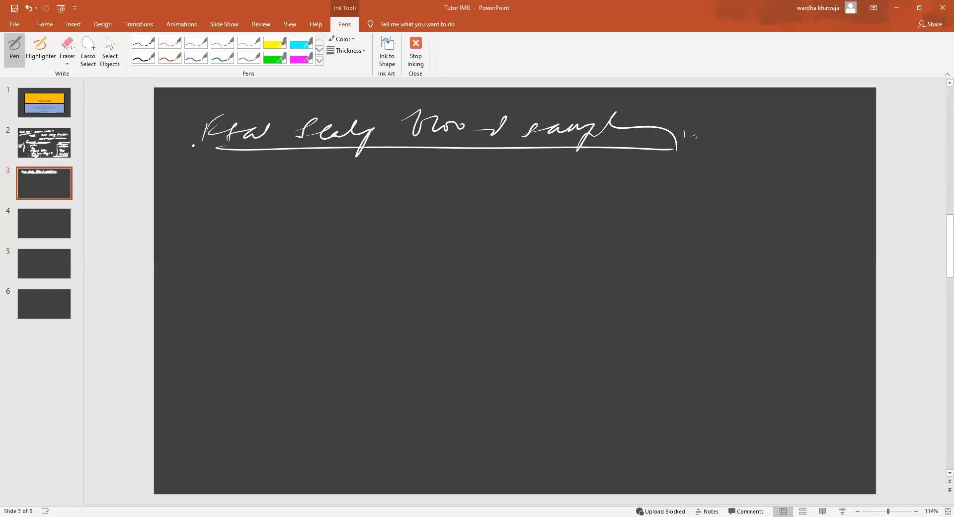
{"action": "left_click_drag", "start_coordinate": [173, 139], "coordinate": [186, 151]}
{"action": "left_click_drag", "start_coordinate": [187, 134], "coordinate": [175, 159]}
- Write dash bullets for false positive, expertise and fetal injury under the heading
{"action": "left_click_drag", "start_coordinate": [298, 177], "coordinate": [315, 181]}
{"action": "mouse_move", "coordinate": [339, 207]}
{"action": "left_mouse_down"}
{"action": "mouse_move", "coordinate": [377, 193]}
{"action": "mouse_move", "coordinate": [457, 207]}
{"action": "mouse_move", "coordinate": [553, 190]}
{"action": "left_mouse_up"}
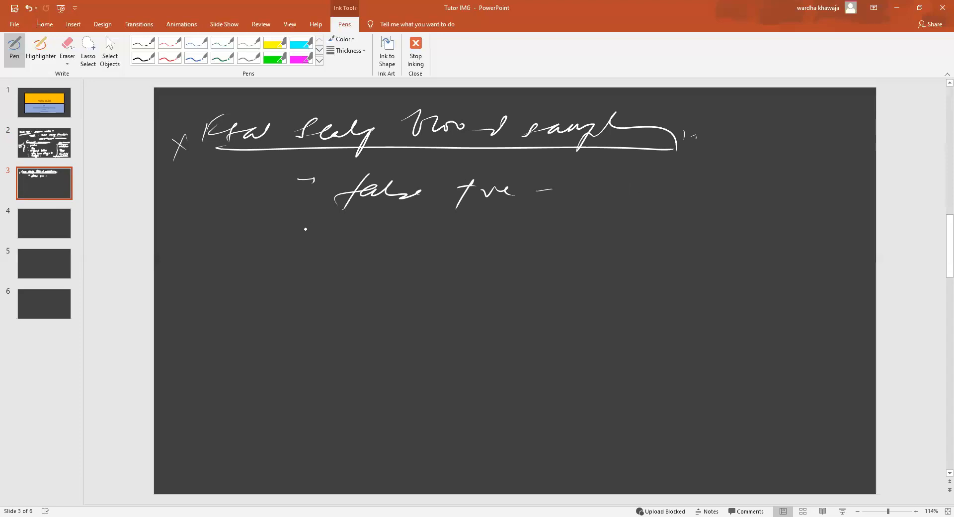
{"action": "left_click_drag", "start_coordinate": [299, 231], "coordinate": [479, 239]}
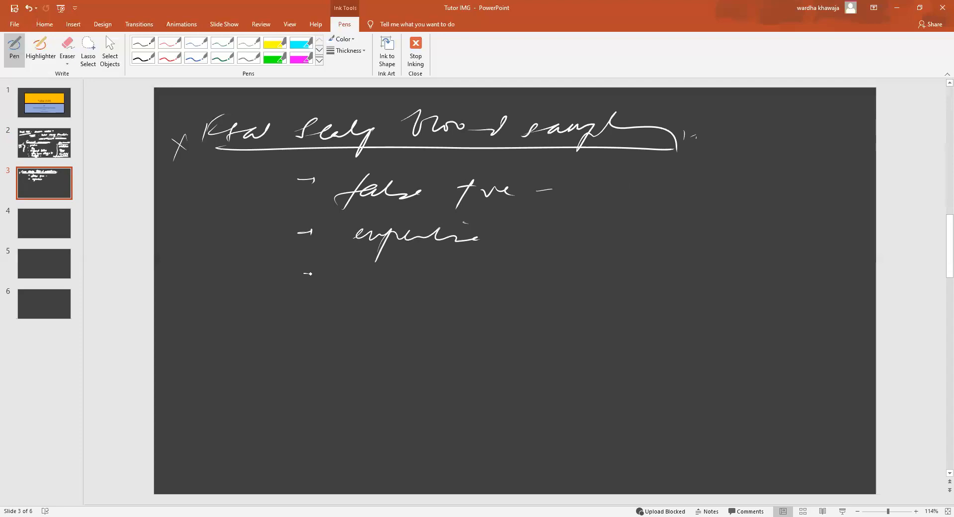
{"action": "left_click_drag", "start_coordinate": [311, 274], "coordinate": [327, 270]}
{"action": "left_click_drag", "start_coordinate": [365, 273], "coordinate": [431, 277]}
{"action": "left_click_drag", "start_coordinate": [488, 274], "coordinate": [584, 286]}
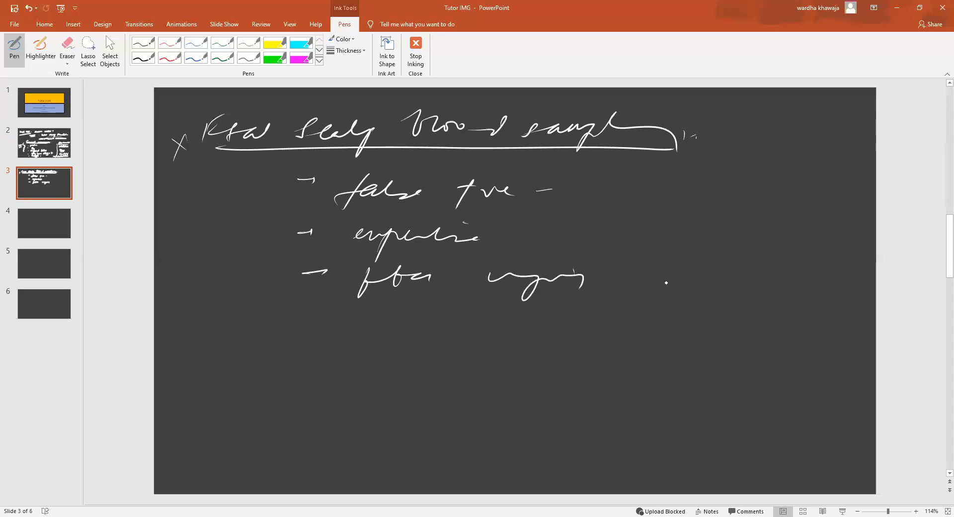
- Add bullets for infection risk and GBS below fetal injury
{"action": "left_click_drag", "start_coordinate": [300, 319], "coordinate": [315, 318]}
{"action": "mouse_move", "coordinate": [374, 306]}
{"action": "left_mouse_down"}
{"action": "mouse_move", "coordinate": [370, 326]}
{"action": "mouse_move", "coordinate": [461, 322]}
{"action": "left_mouse_up"}
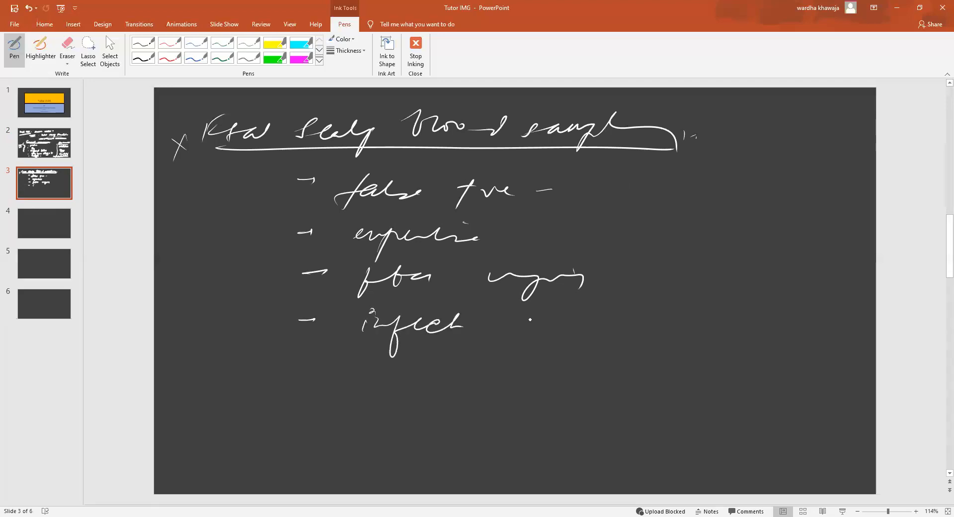
{"action": "left_click_drag", "start_coordinate": [534, 320], "coordinate": [735, 325]}
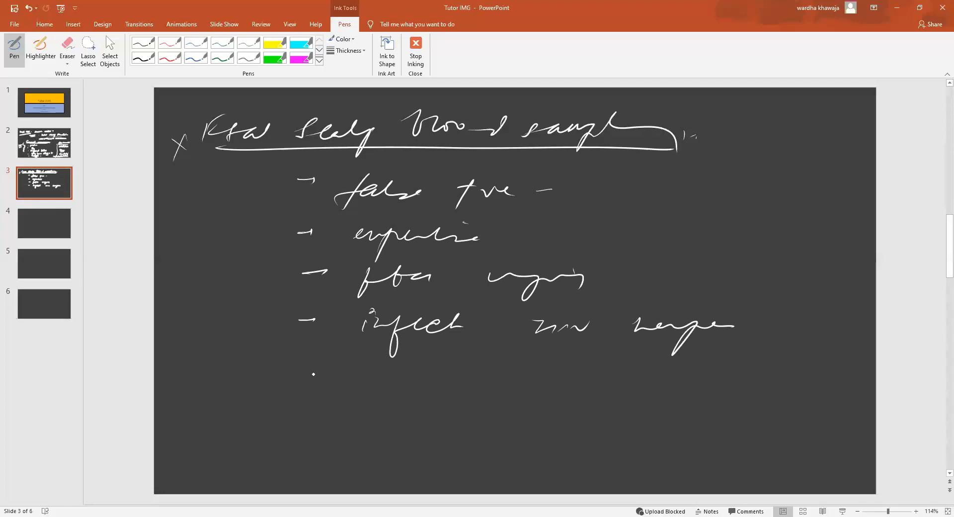
{"action": "mouse_move", "coordinate": [298, 370]}
{"action": "left_mouse_down"}
{"action": "mouse_move", "coordinate": [325, 371]}
{"action": "mouse_move", "coordinate": [372, 393]}
{"action": "left_mouse_up"}
{"action": "mouse_move", "coordinate": [383, 377]}
{"action": "left_mouse_down"}
{"action": "mouse_move", "coordinate": [385, 395]}
{"action": "mouse_move", "coordinate": [400, 395]}
{"action": "left_mouse_up"}
{"action": "mouse_move", "coordinate": [403, 376]}
{"action": "left_mouse_down"}
{"action": "mouse_move", "coordinate": [410, 393]}
{"action": "mouse_move", "coordinate": [419, 385]}
{"action": "left_mouse_up"}
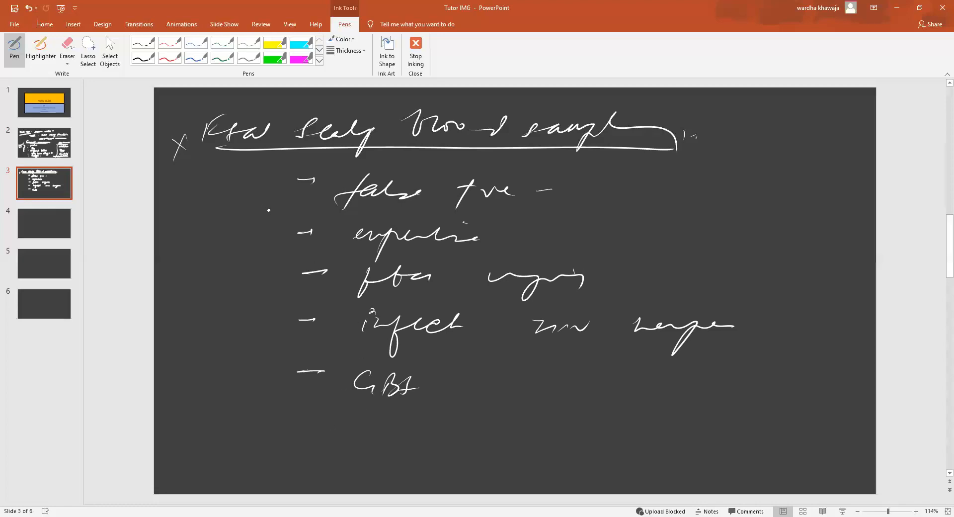
- Brace the lower bullets and extend the first bullet with an arrow to an underlined 'C-sections' note
{"action": "left_click_drag", "start_coordinate": [269, 210], "coordinate": [247, 388]}
{"action": "left_click_drag", "start_coordinate": [563, 193], "coordinate": [641, 201]}
{"action": "mouse_move", "coordinate": [677, 179]}
{"action": "left_mouse_down"}
{"action": "mouse_move", "coordinate": [667, 196]}
{"action": "mouse_move", "coordinate": [719, 187]}
{"action": "left_mouse_up"}
{"action": "mouse_move", "coordinate": [727, 186]}
{"action": "left_mouse_down"}
{"action": "mouse_move", "coordinate": [741, 178]}
{"action": "mouse_move", "coordinate": [796, 190]}
{"action": "left_mouse_up"}
{"action": "left_click_drag", "start_coordinate": [641, 214], "coordinate": [792, 210]}
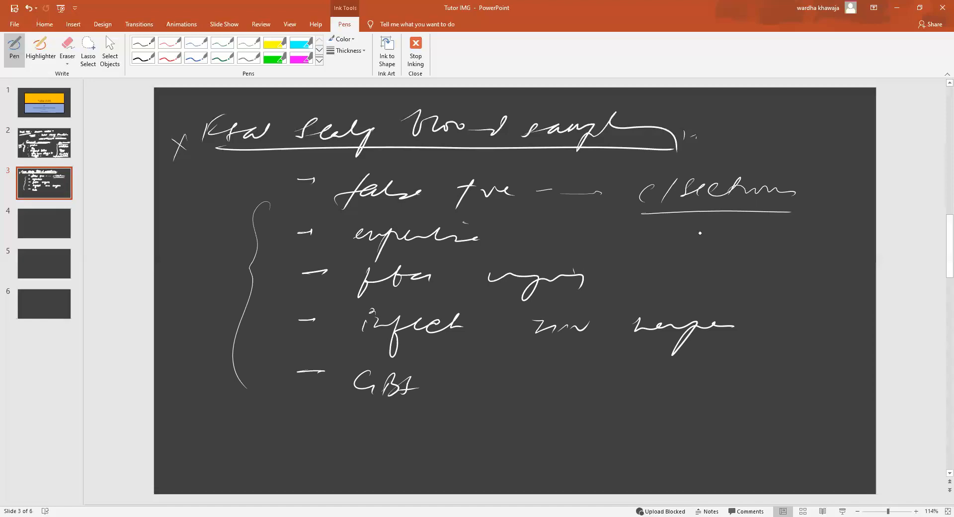